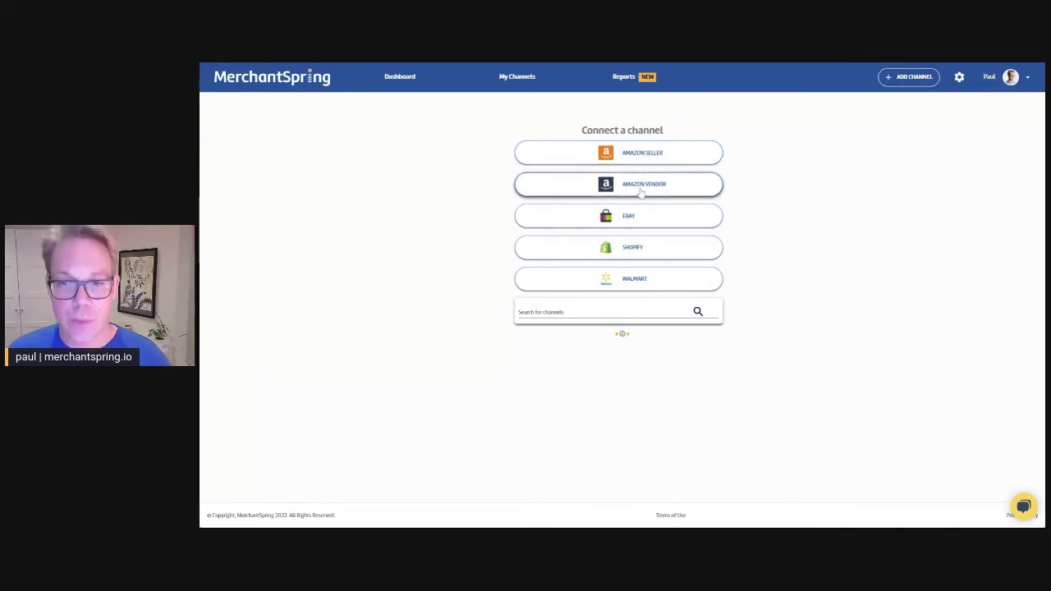
Step: Preview the Amazon Vendor linking form, then return to WaterSupplyCo's Channel Overview
left_click(641, 191)
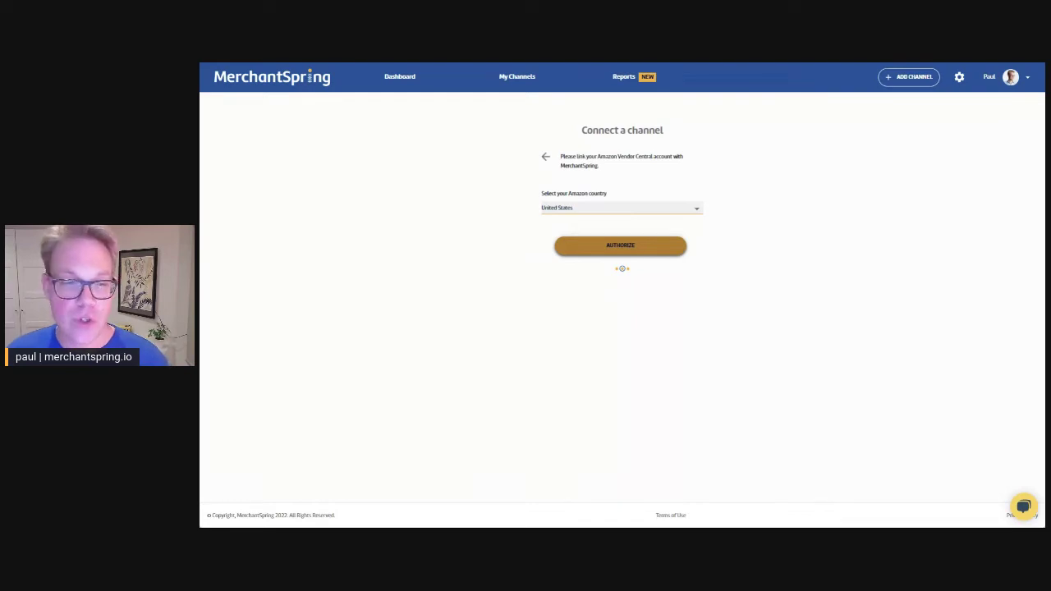
left_click(528, 85)
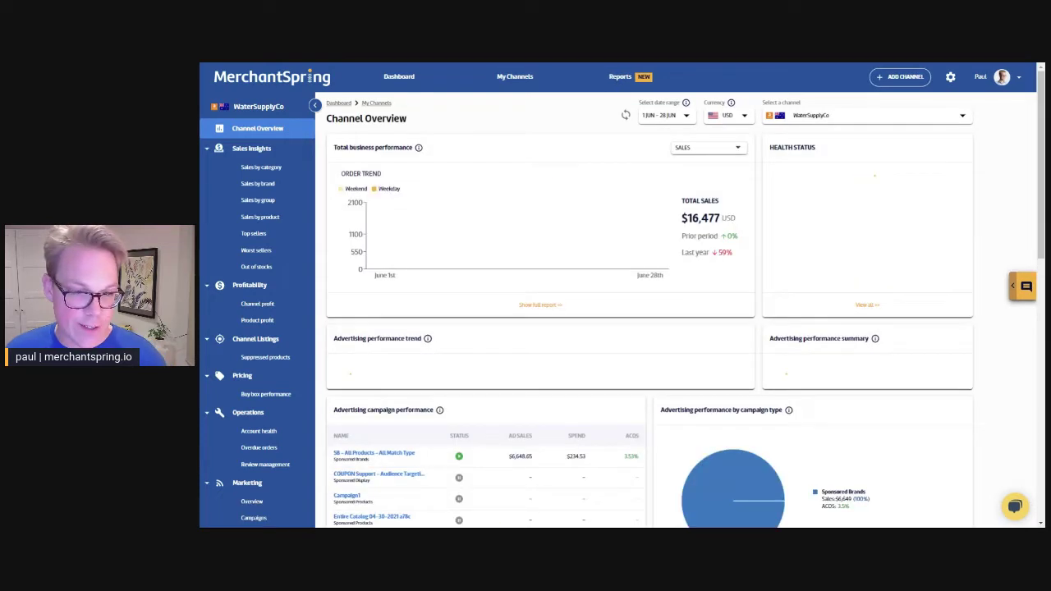
Step: Switch the dashboard's channel to Amazon Vendor Demo to show its Vendor overview
left_click(830, 116)
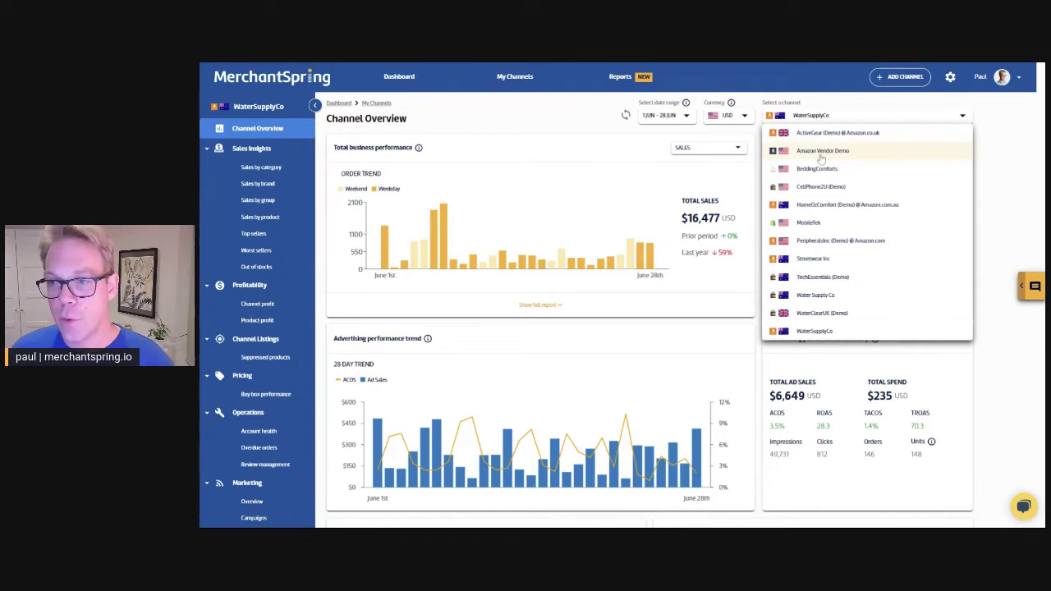
left_click(822, 158)
left_click(821, 156)
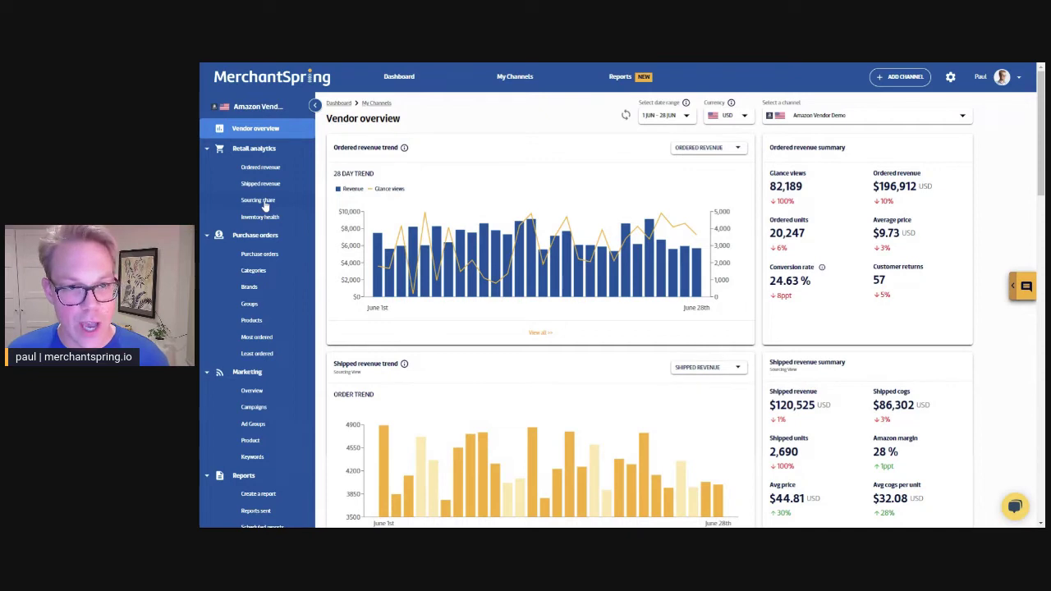
Step: Open Ordered revenue analytics, keeping the trend chart metric on Ordered revenue
left_click(261, 168)
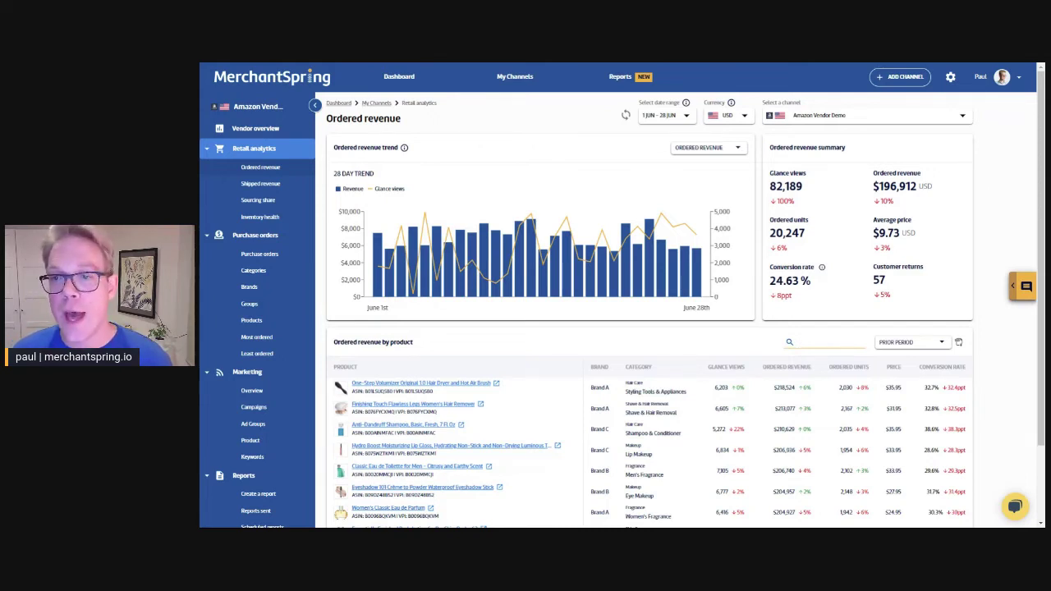
left_click(692, 151)
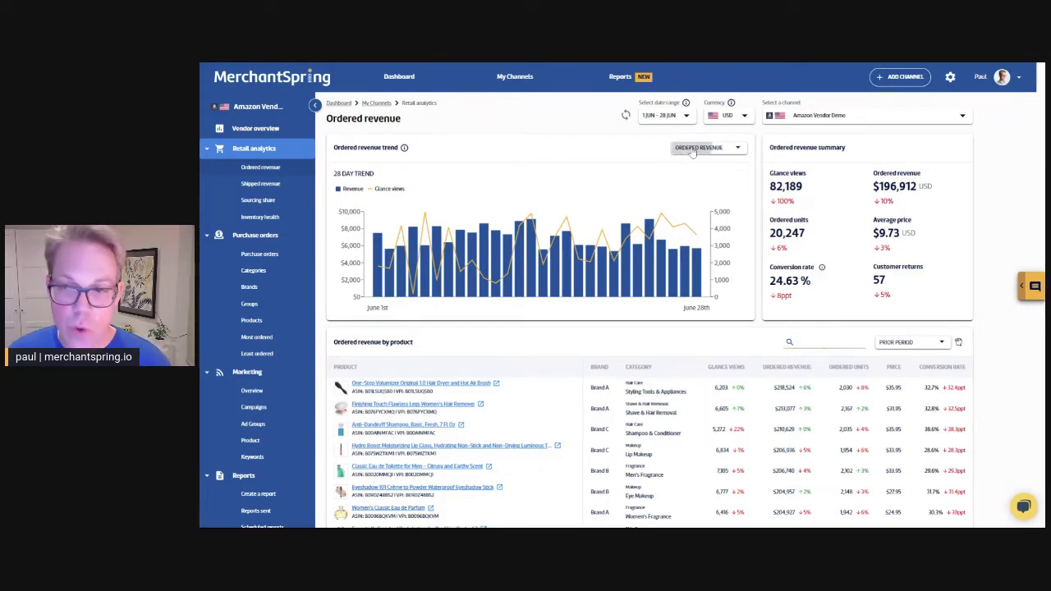
left_click(641, 153)
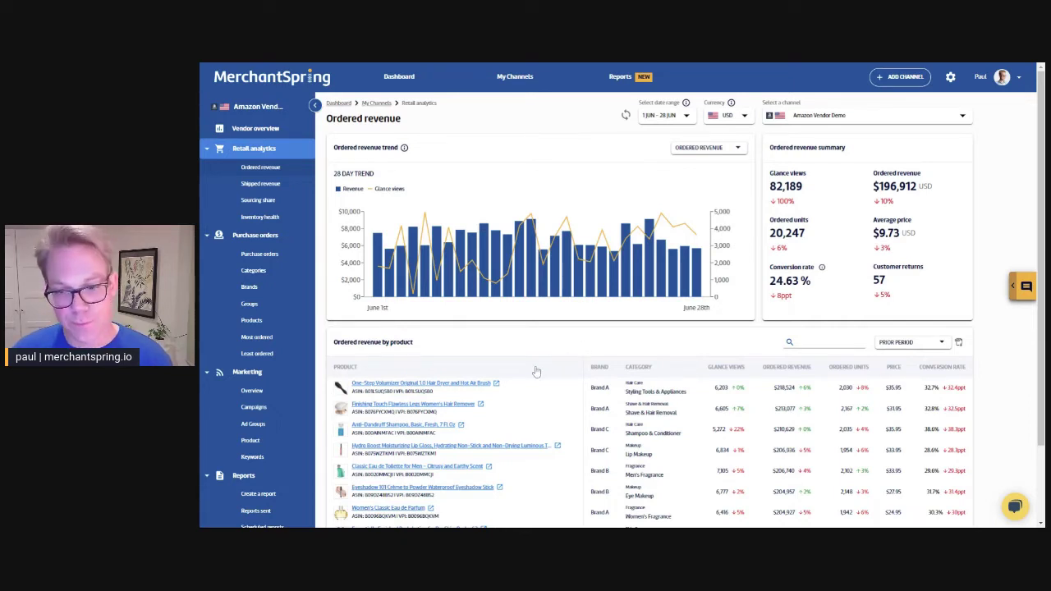
scroll(557, 384, "down", 1)
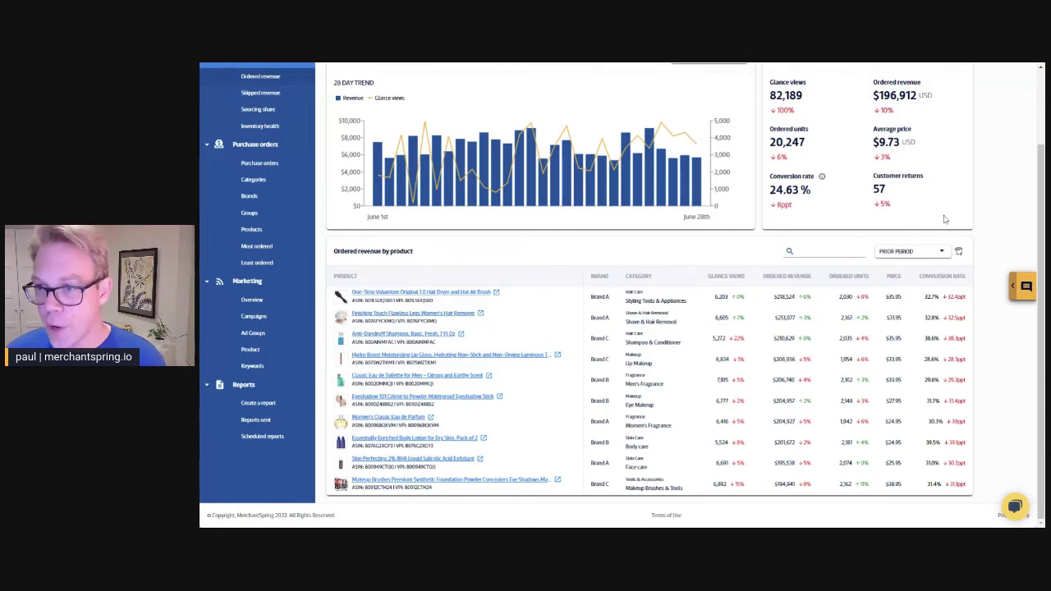
scroll(943, 218, "up", 2)
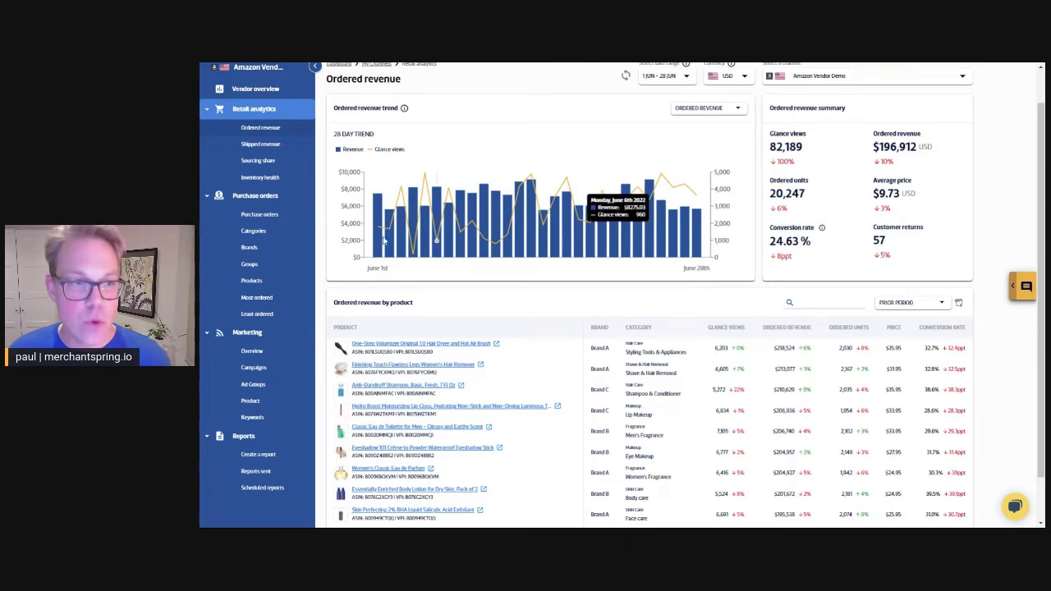
Step: Open Shipped revenue analytics and switch its figures to Manufacturing View
left_click(273, 145)
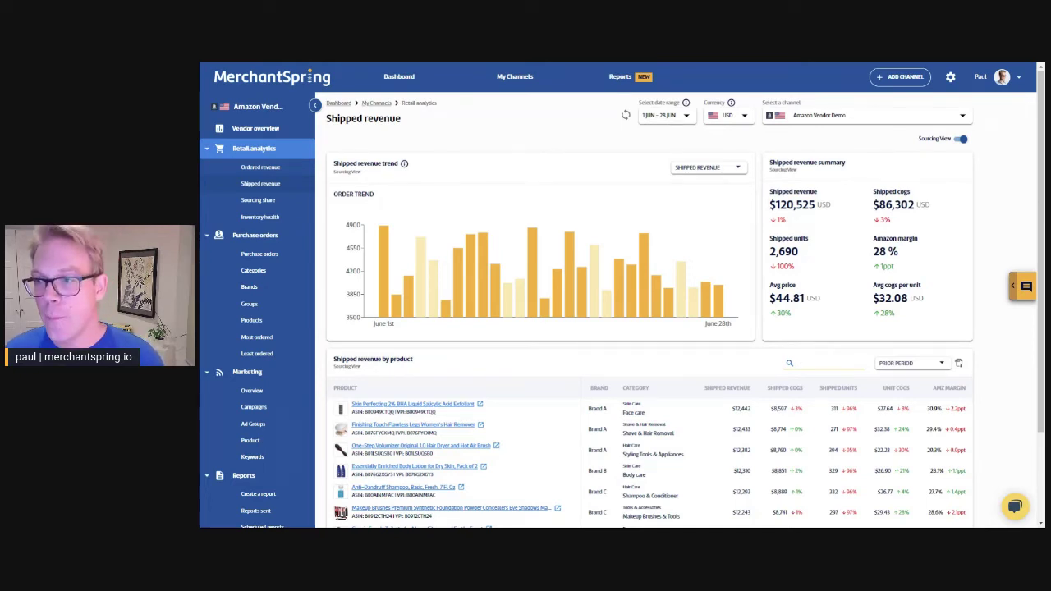
left_click(960, 138)
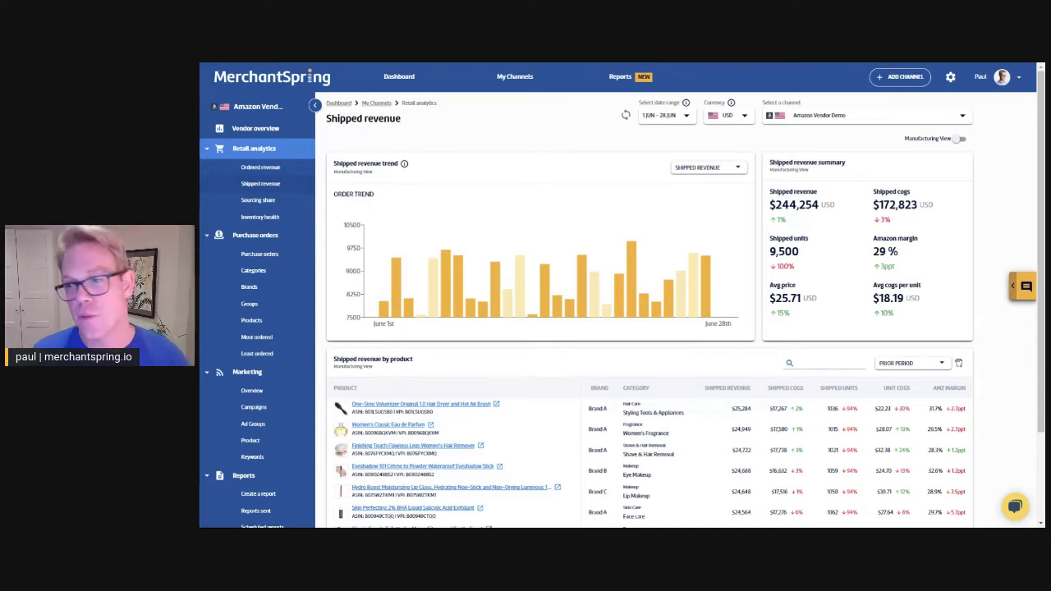
Step: Return Shipped revenue to Sourcing View, highlight the Shipped COGS figure, then open Sourcing share
left_click(962, 140)
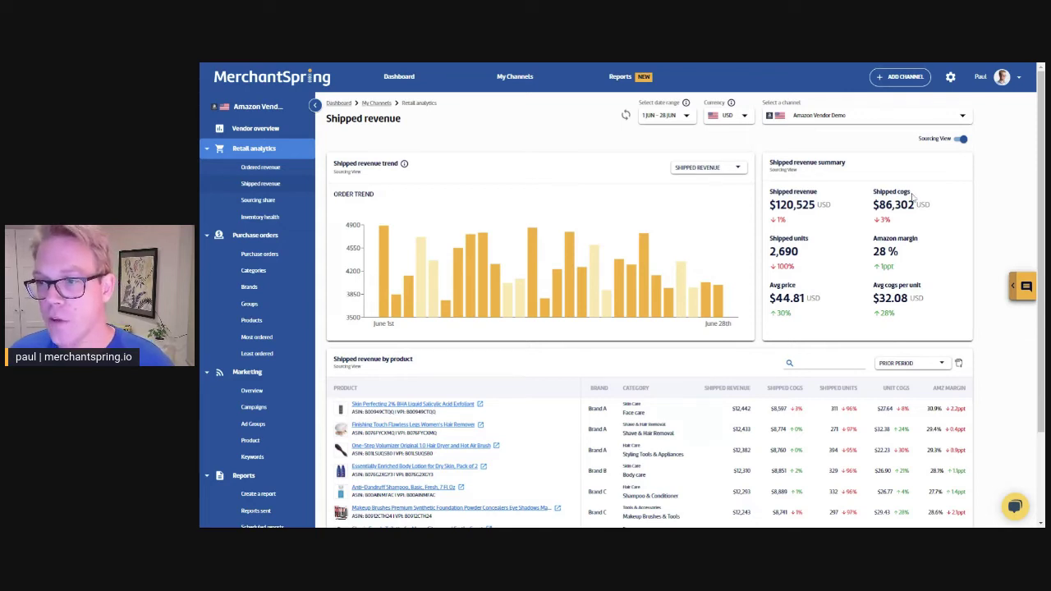
left_click_drag(912, 192, 865, 206)
left_click(865, 205)
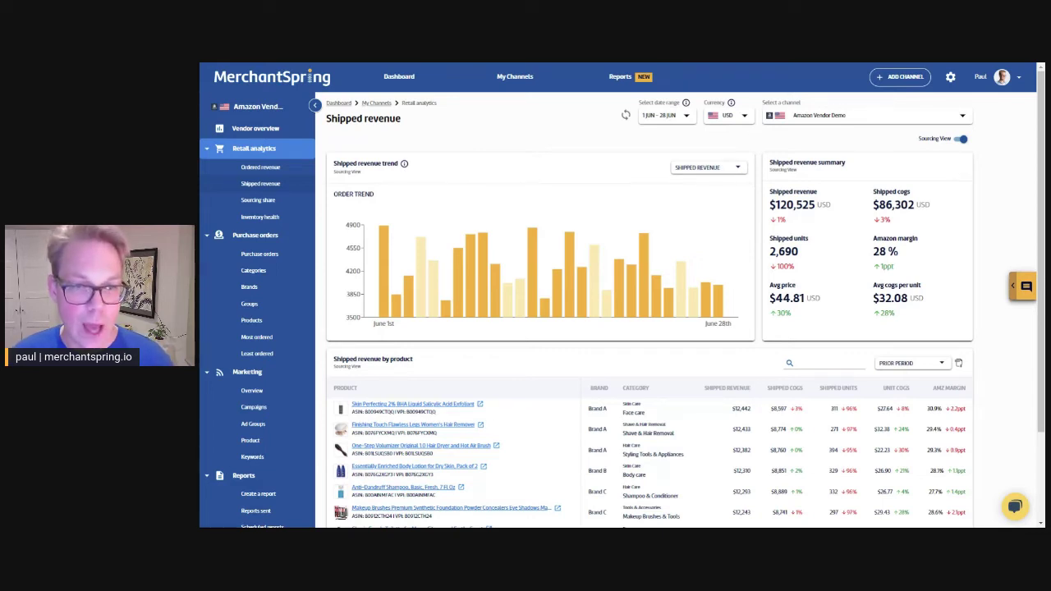
left_click(274, 203)
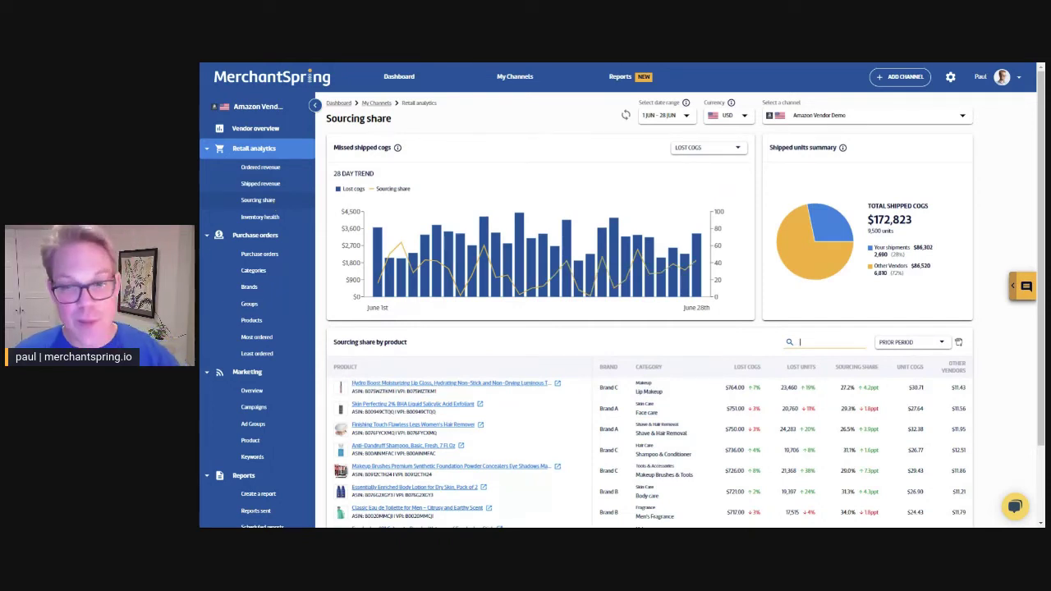
left_click(800, 342)
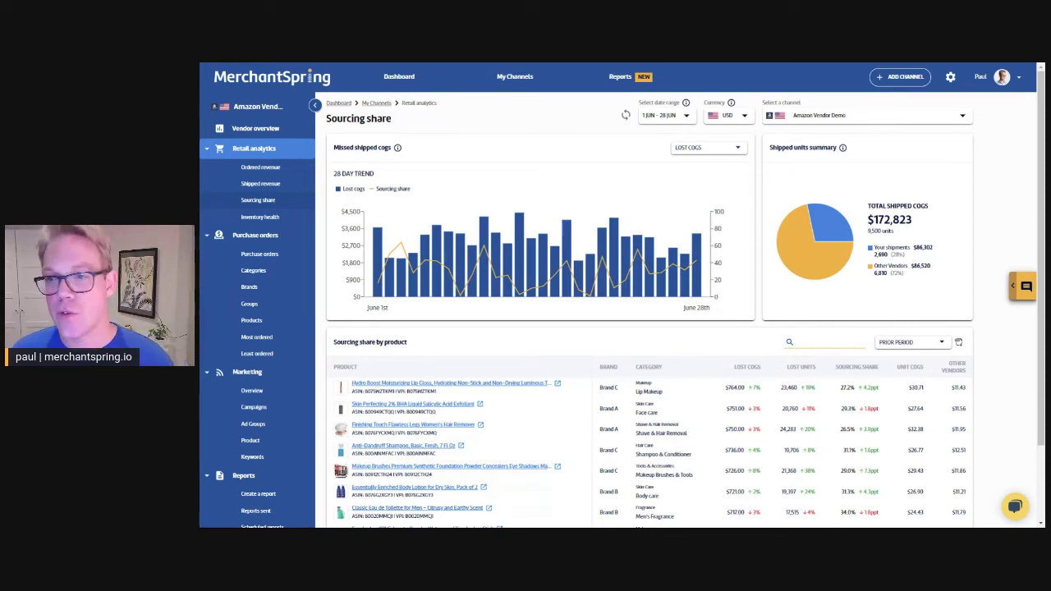
left_click(684, 148)
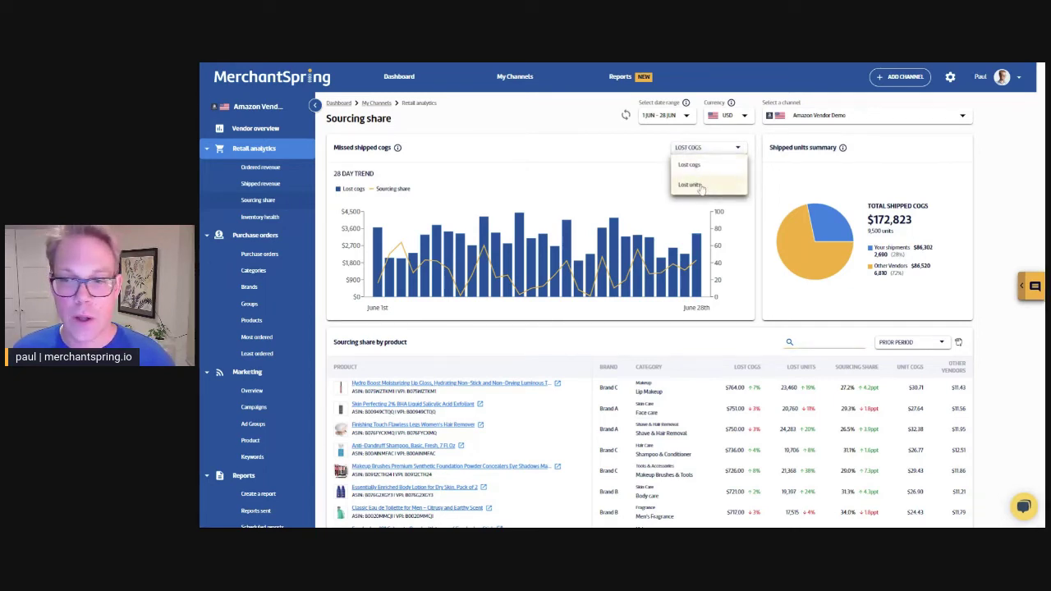
left_click(633, 148)
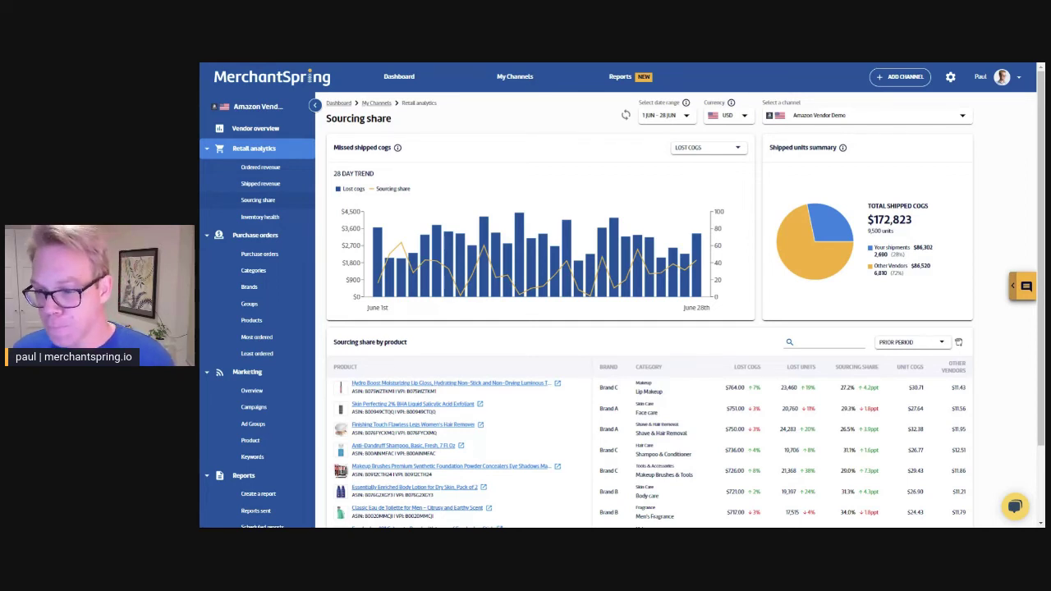
mouse_move(770, 281)
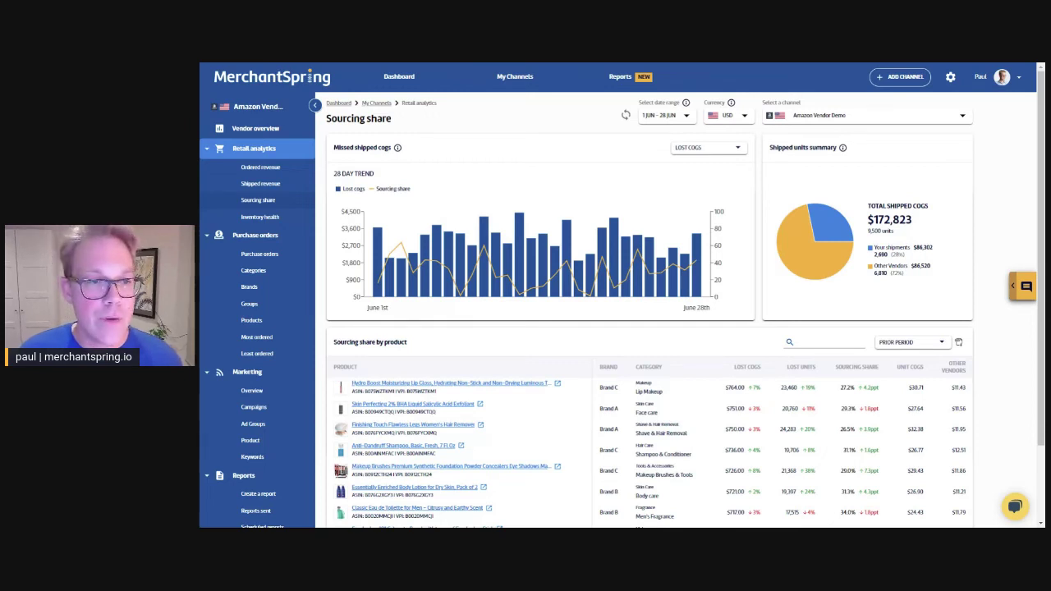
Step: Go to the Create a report page and expand its channel list
left_click(624, 79)
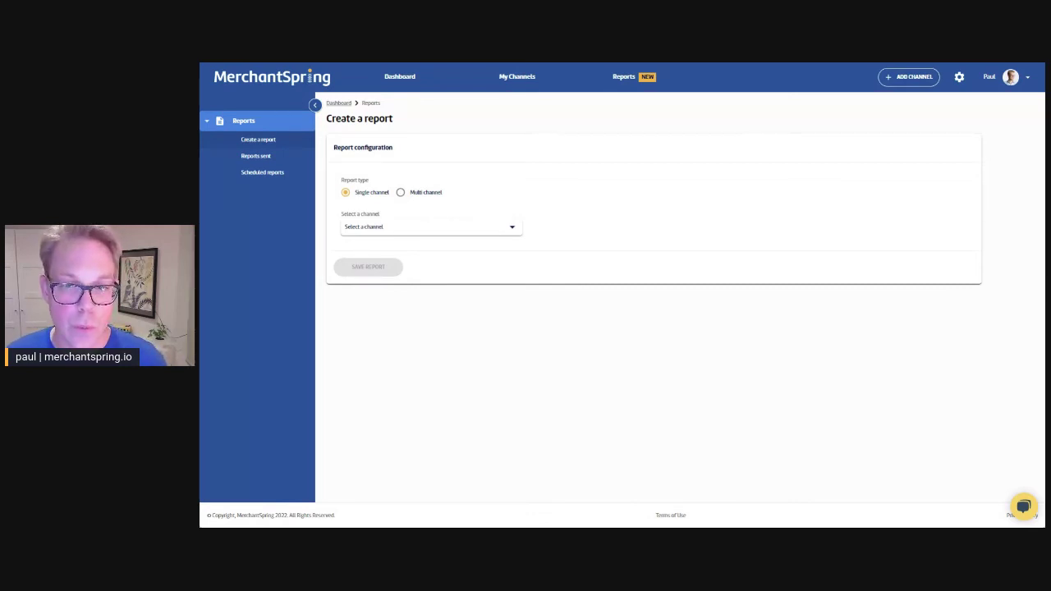
left_click(393, 225)
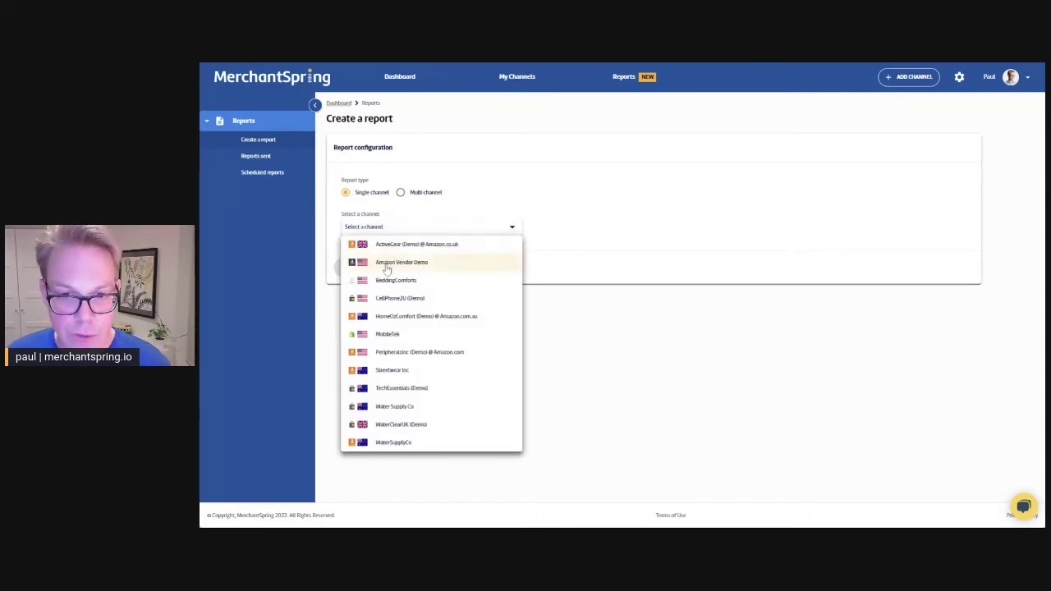
left_click(387, 263)
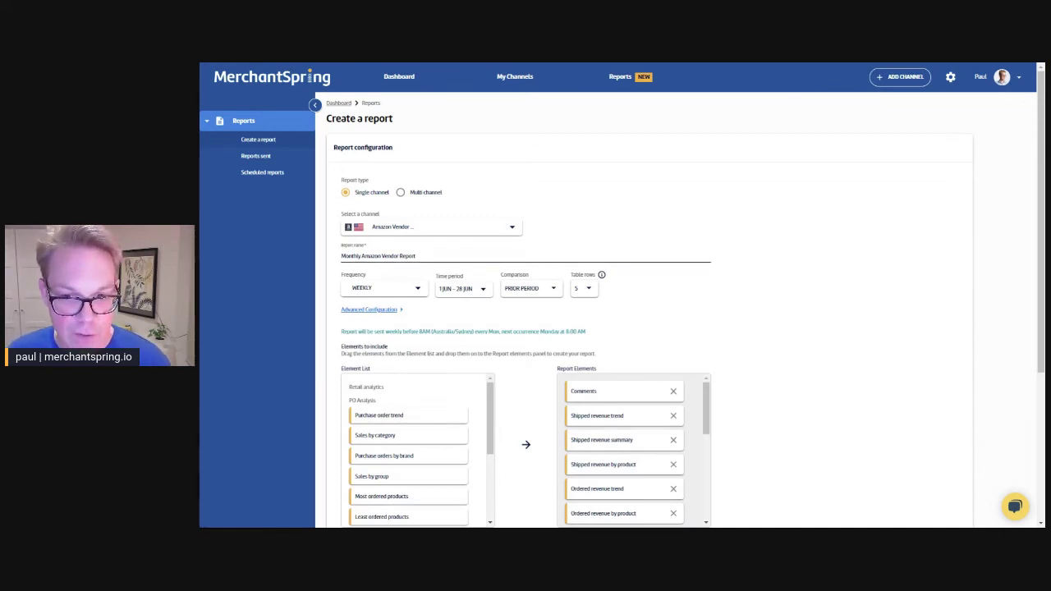
triple_click(402, 257)
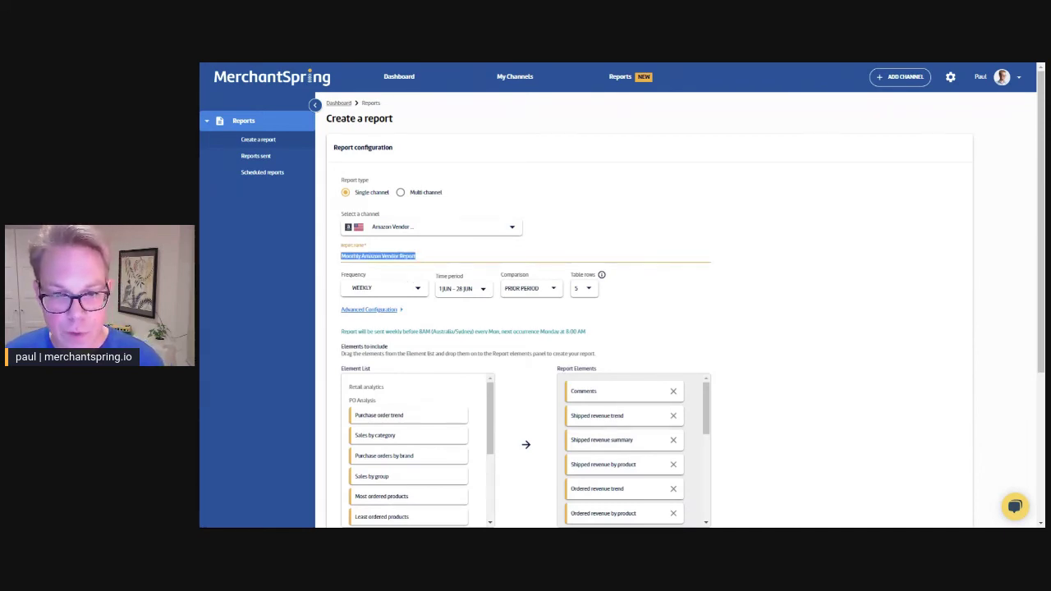
left_click(454, 317)
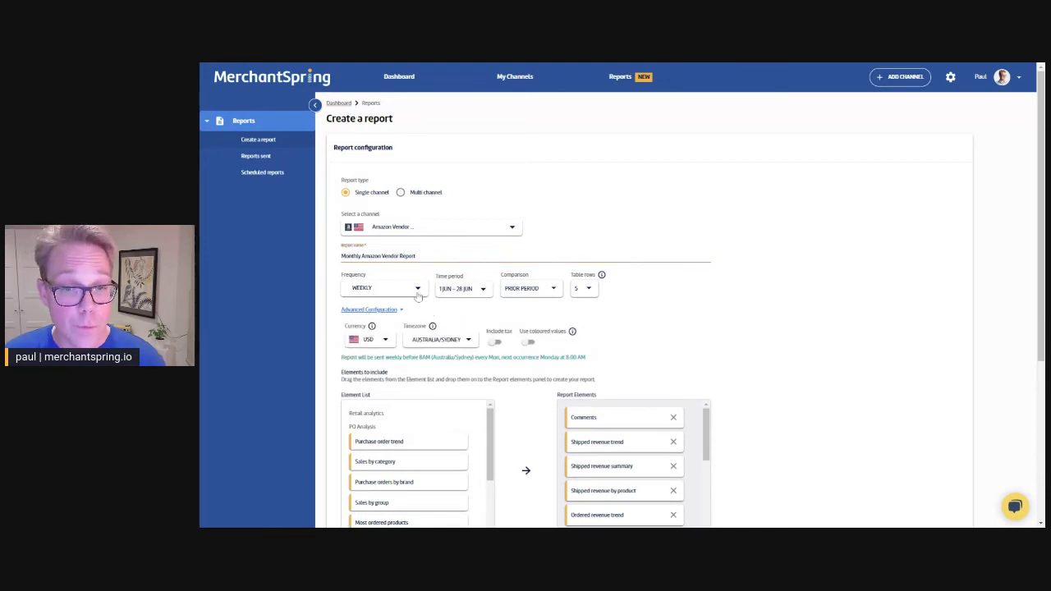
left_click(418, 295)
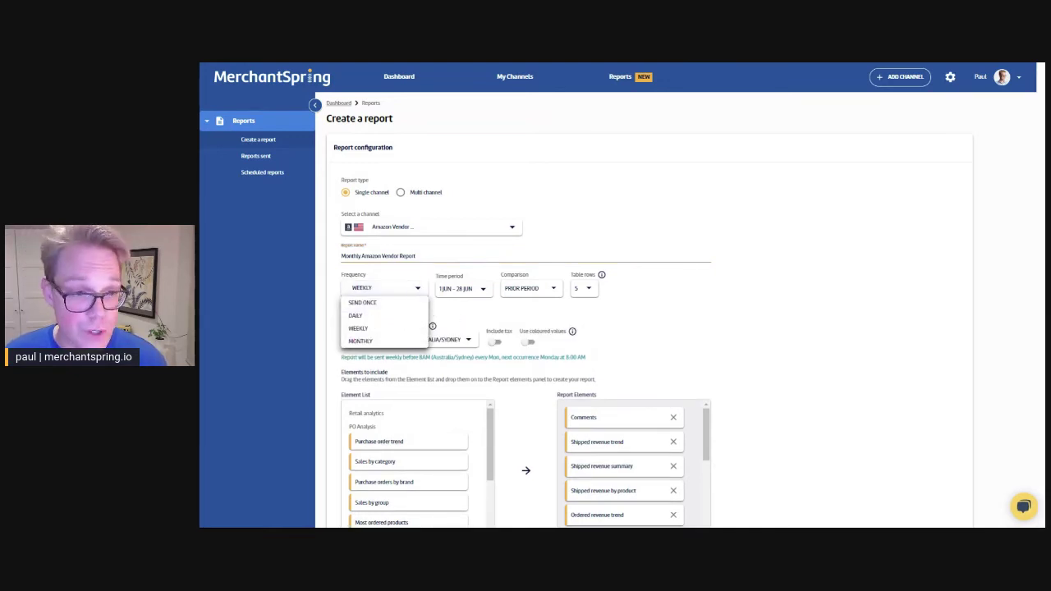
left_click(676, 303)
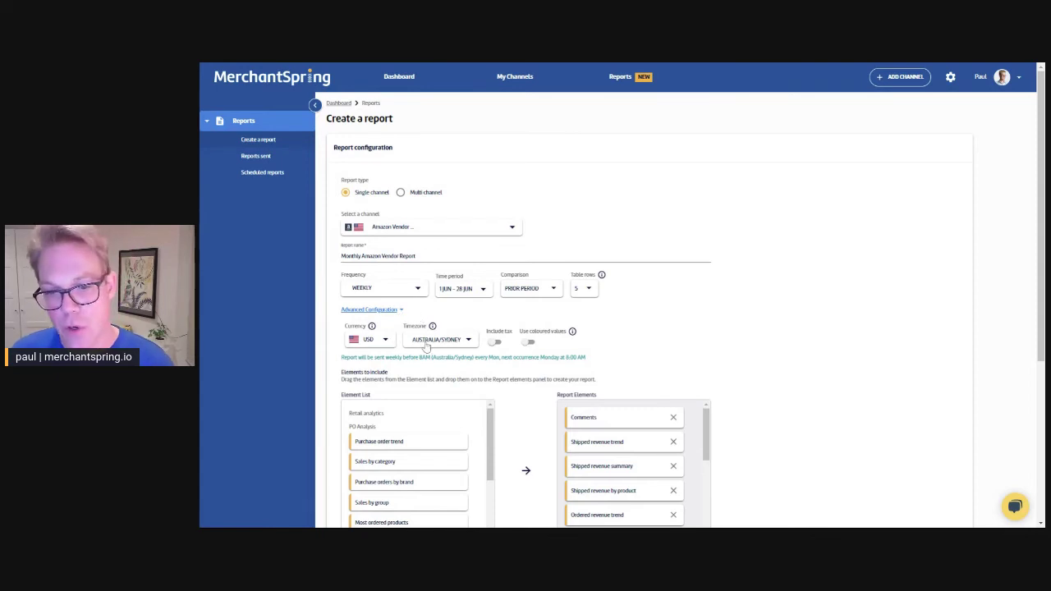
scroll(418, 371, "down", 4)
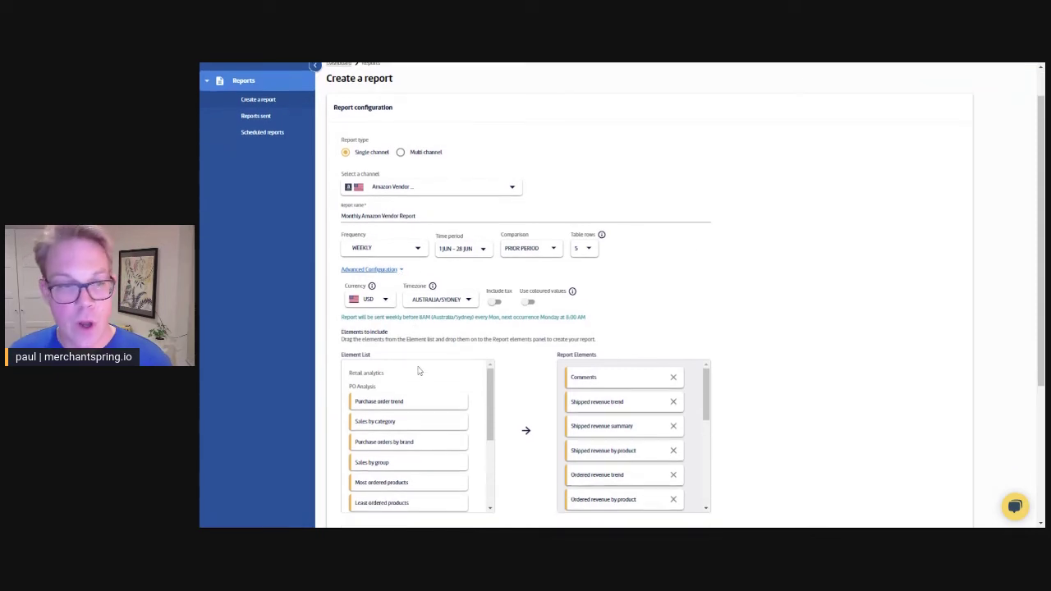
scroll(516, 402, "up", 2)
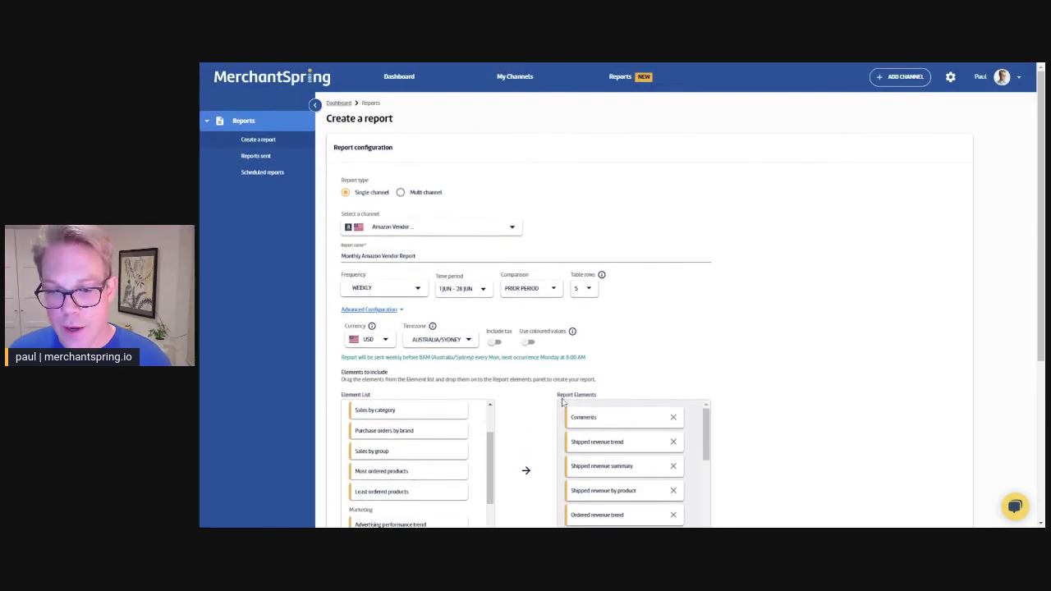
scroll(772, 405, "down", 2)
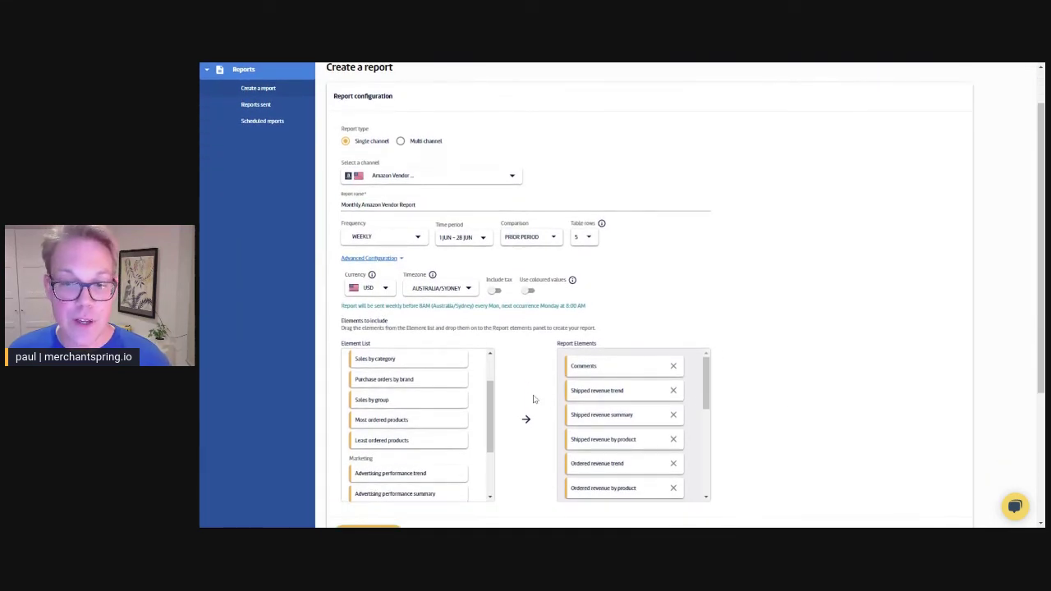
left_click_drag(492, 402, 493, 369)
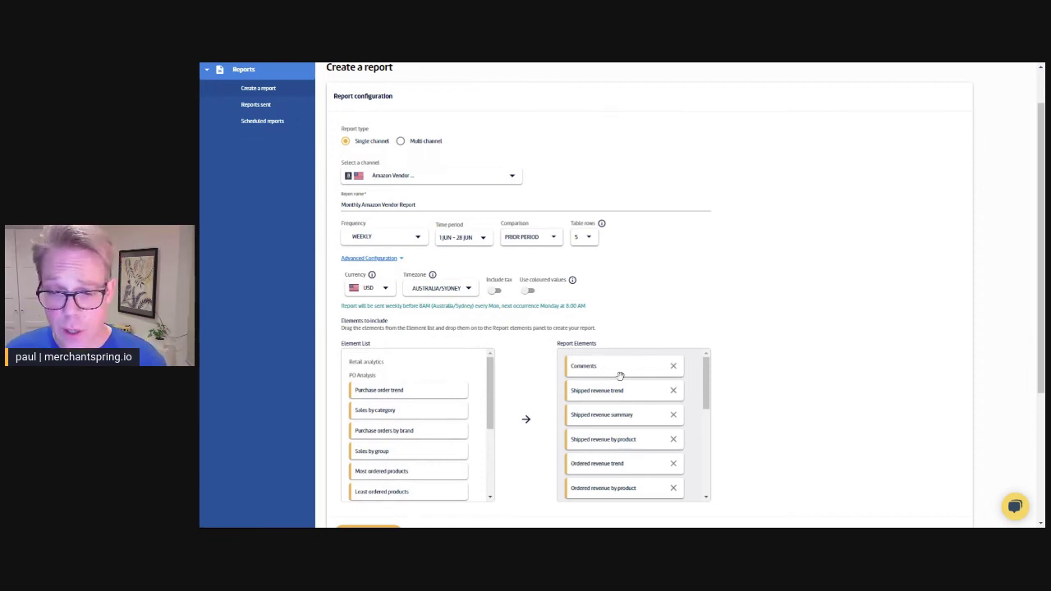
scroll(491, 369, "down", 3)
scroll(491, 370, "up", 3)
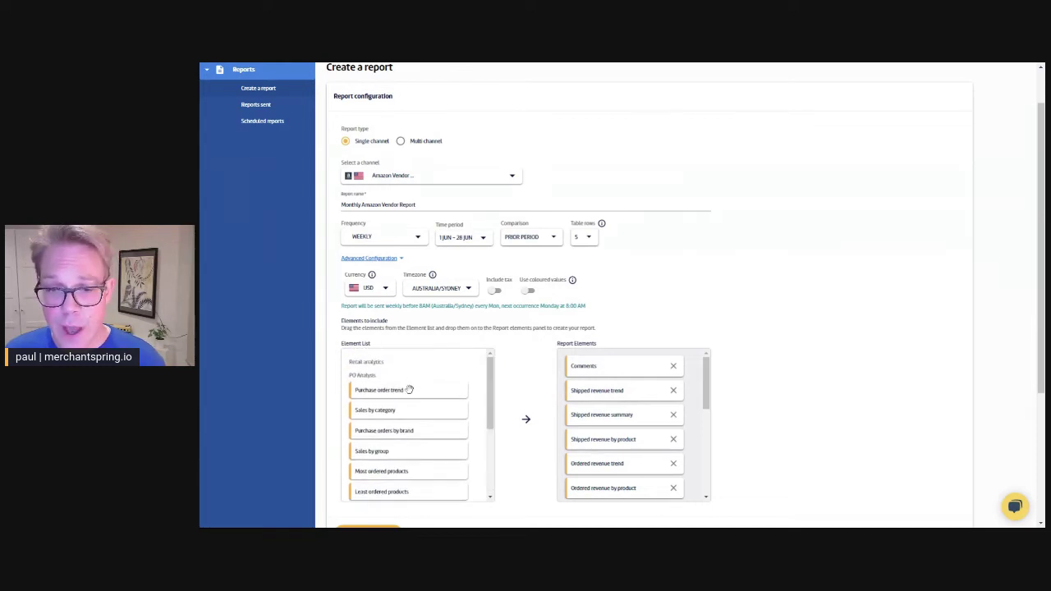
left_click_drag(411, 388, 604, 416)
scroll(493, 411, "down", 2)
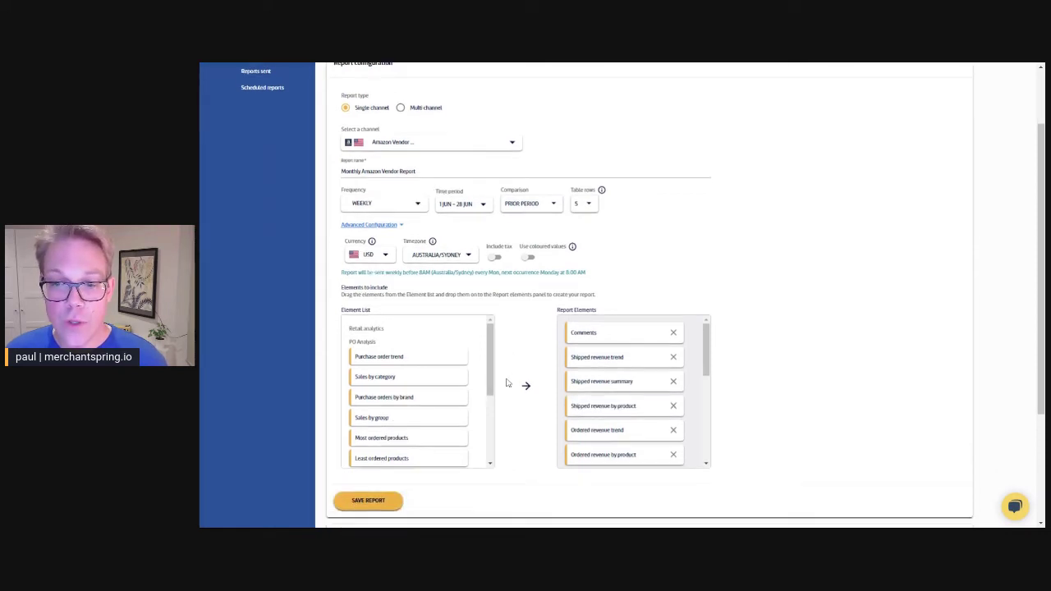
Step: Save the Monthly Amazon Vendor Report and scroll down to its generated HTML preview
left_click(382, 432)
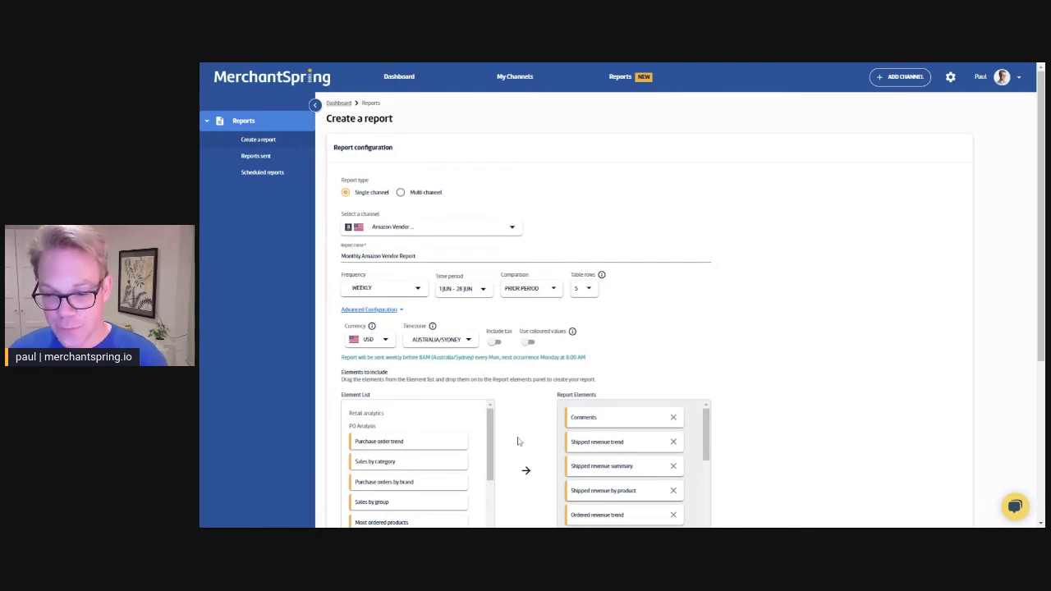
scroll(519, 441, "down", 1)
scroll(518, 440, "down", 1)
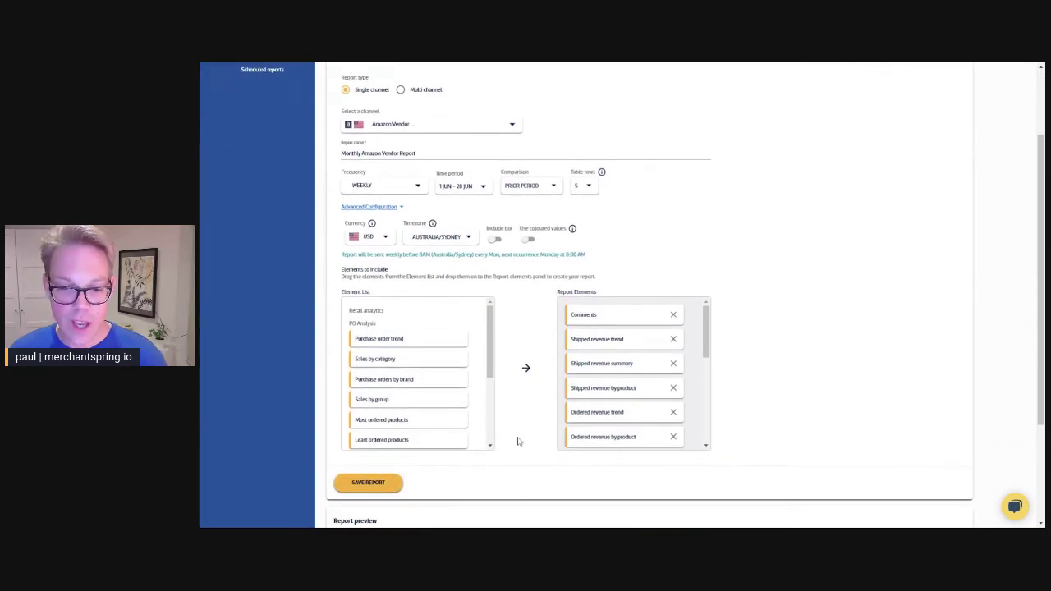
scroll(499, 447, "down", 1)
scroll(468, 442, "down", 1)
scroll(452, 448, "down", 1)
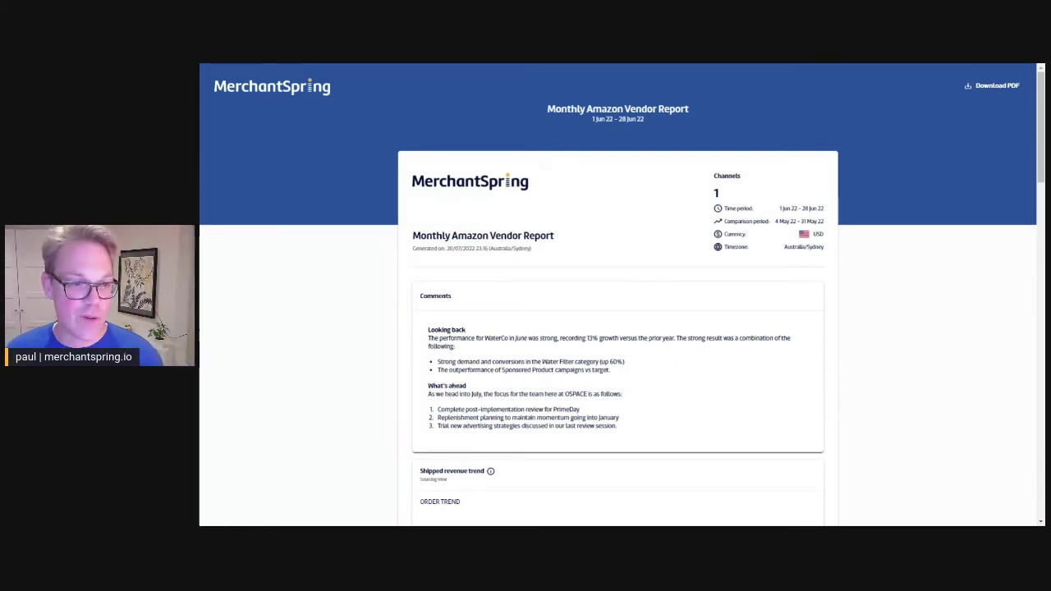
scroll(489, 368, "down", 2)
scroll(490, 368, "down", 1)
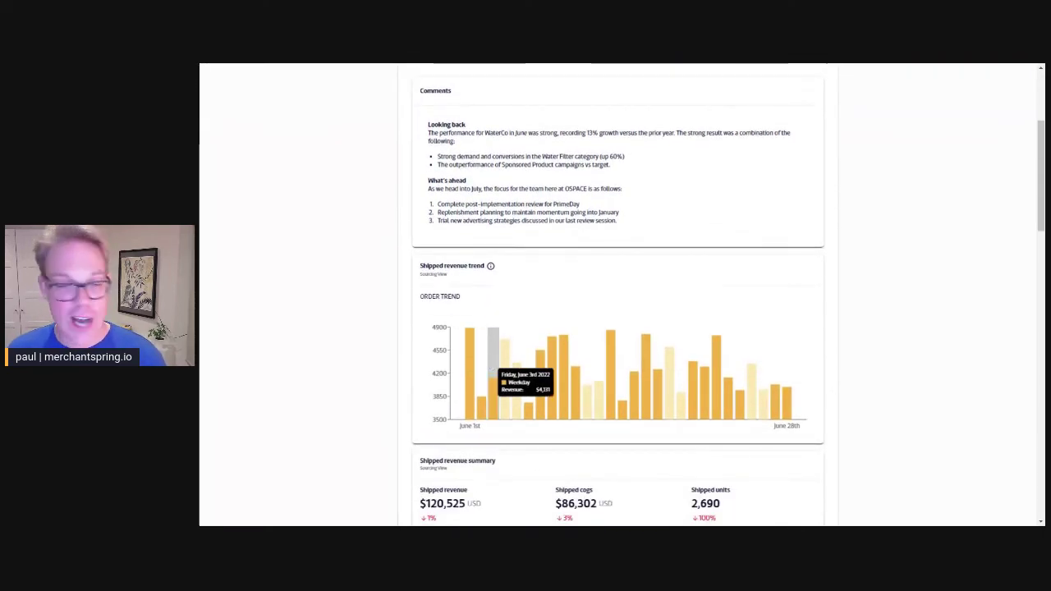
scroll(490, 368, "down", 2)
scroll(490, 369, "down", 2)
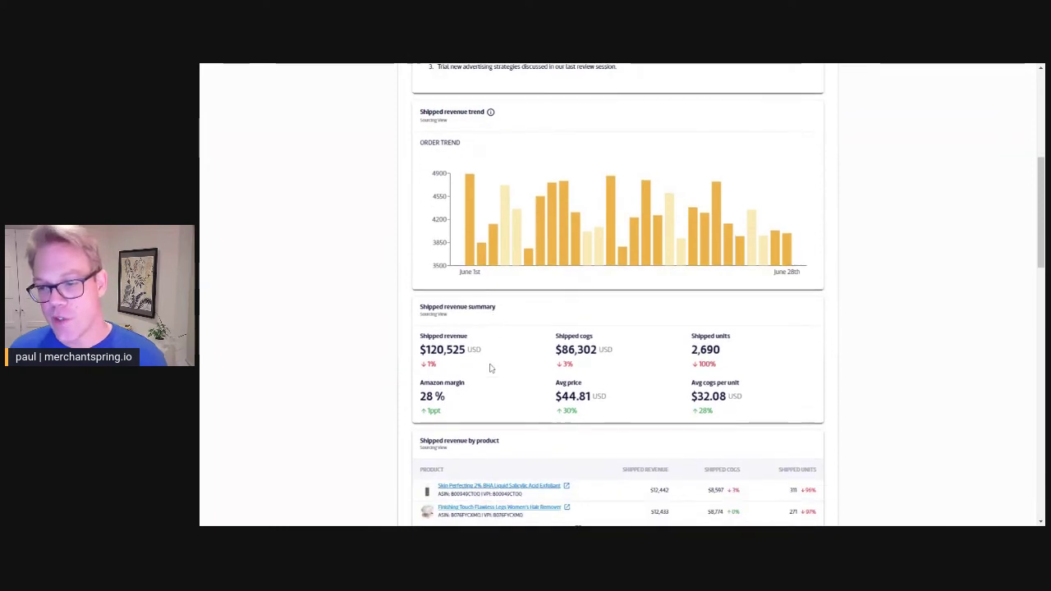
scroll(490, 369, "down", 3)
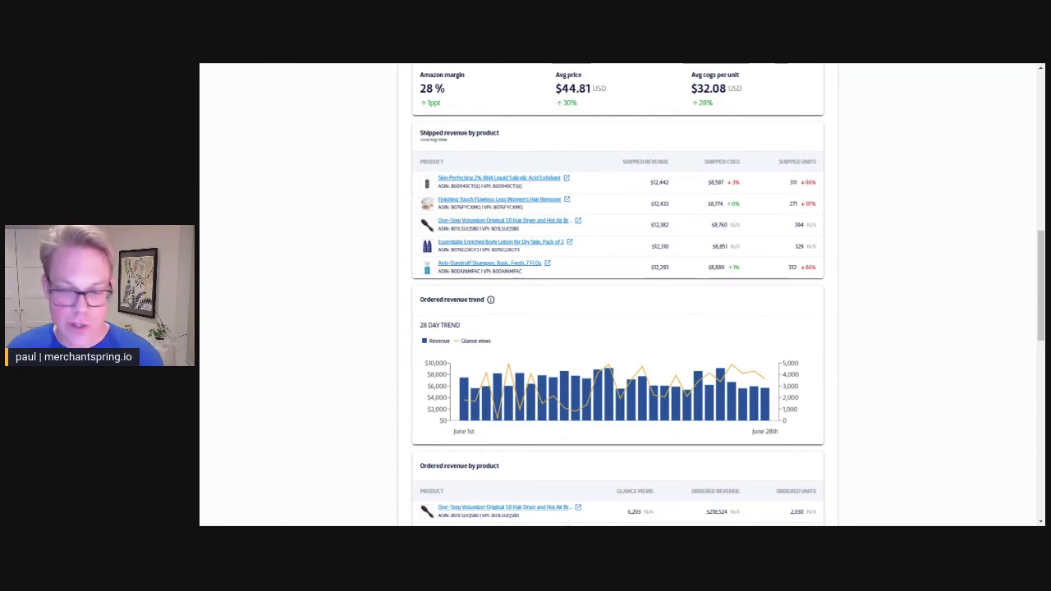
scroll(669, 310, "up", 3)
scroll(669, 311, "up", 2)
scroll(669, 310, "up", 2)
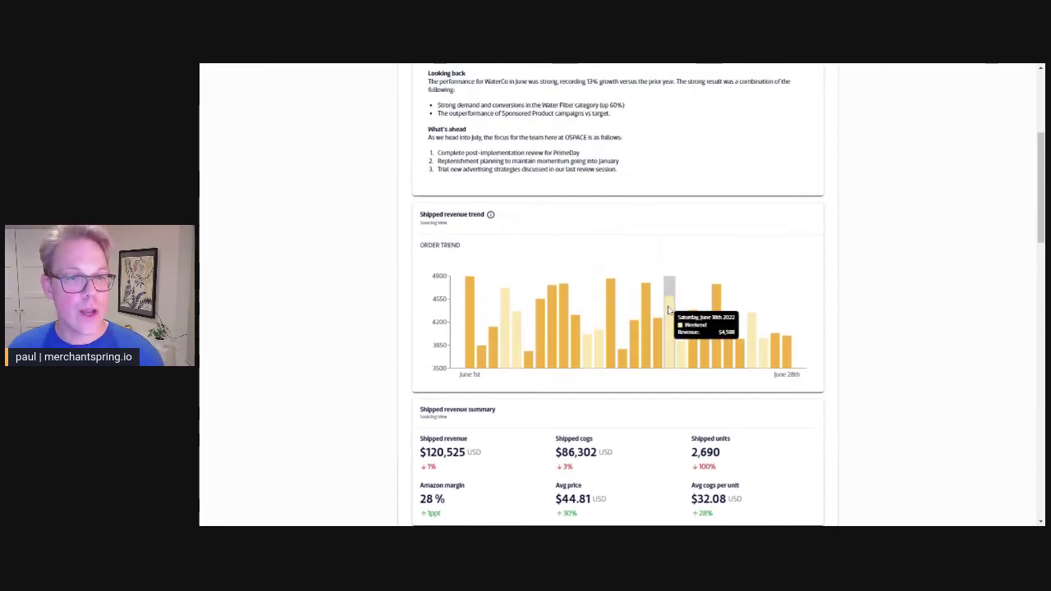
scroll(669, 310, "up", 1)
scroll(668, 311, "up", 4)
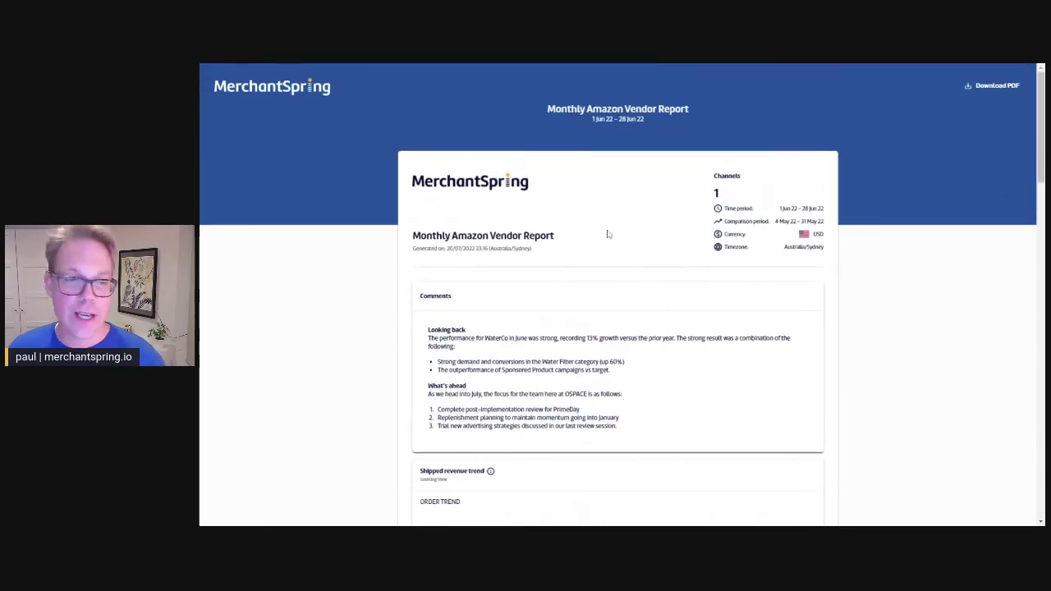